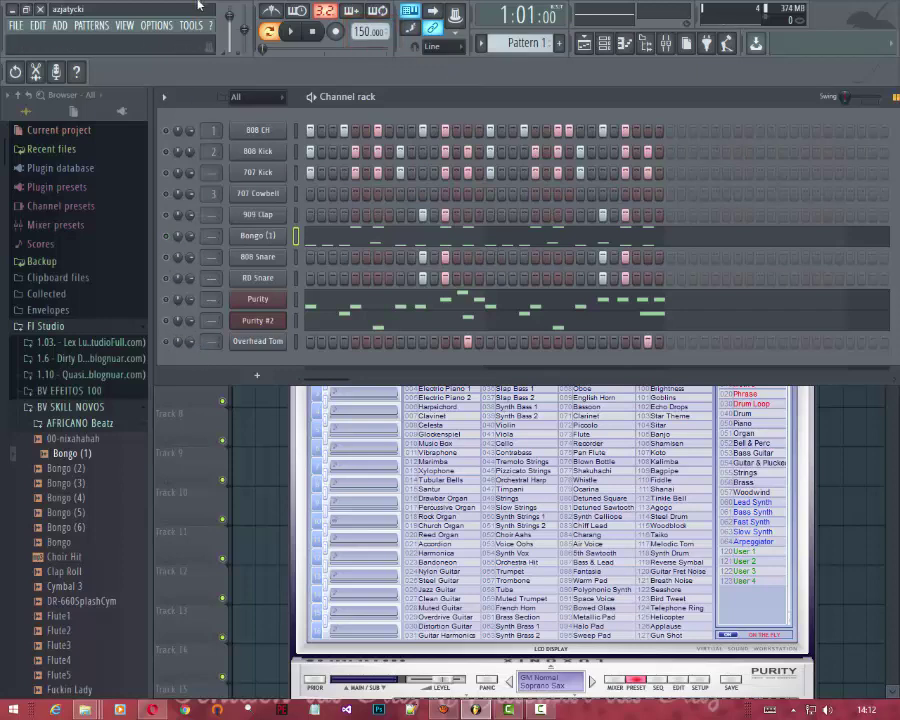
# Audition the sounds of the beat's channels one by one, from 808 CH down to Overhead Tom
pyautogui.click(296, 136)
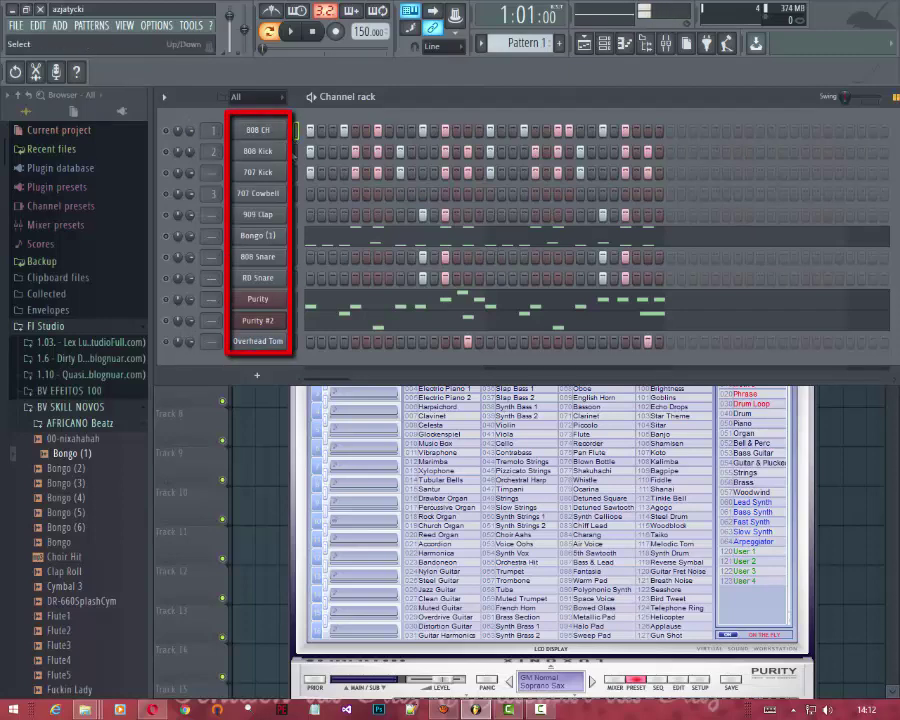
pyautogui.click(296, 152)
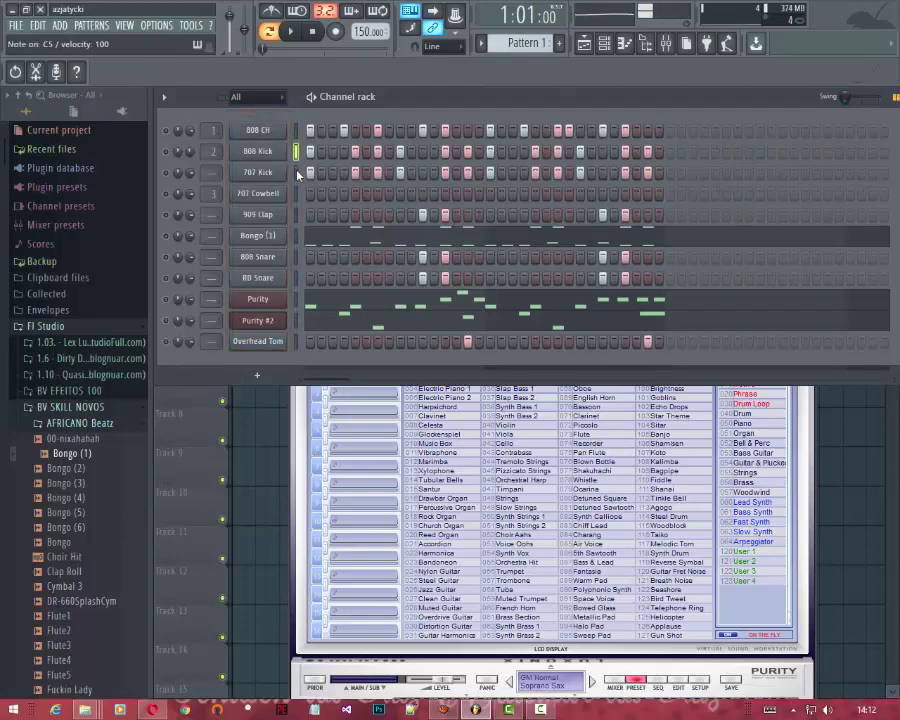
pyautogui.click(296, 173)
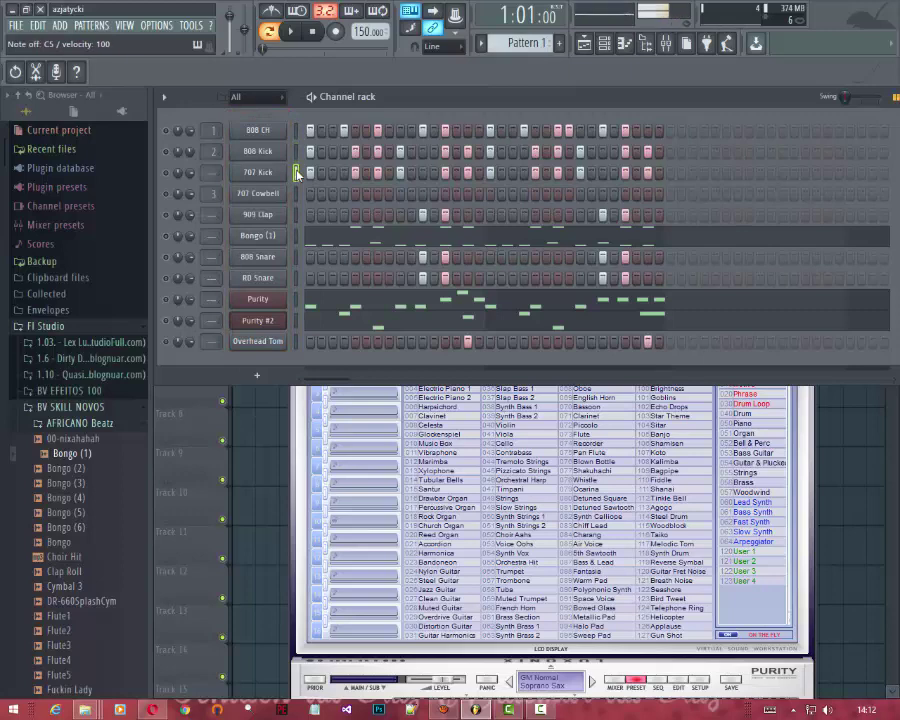
pyautogui.click(296, 237)
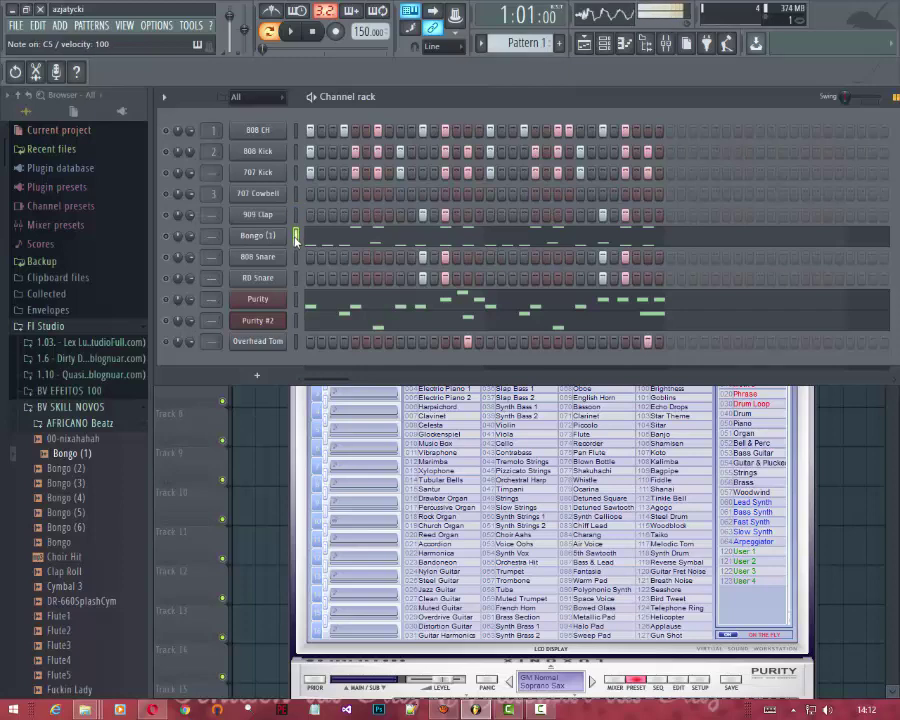
pyautogui.click(296, 258)
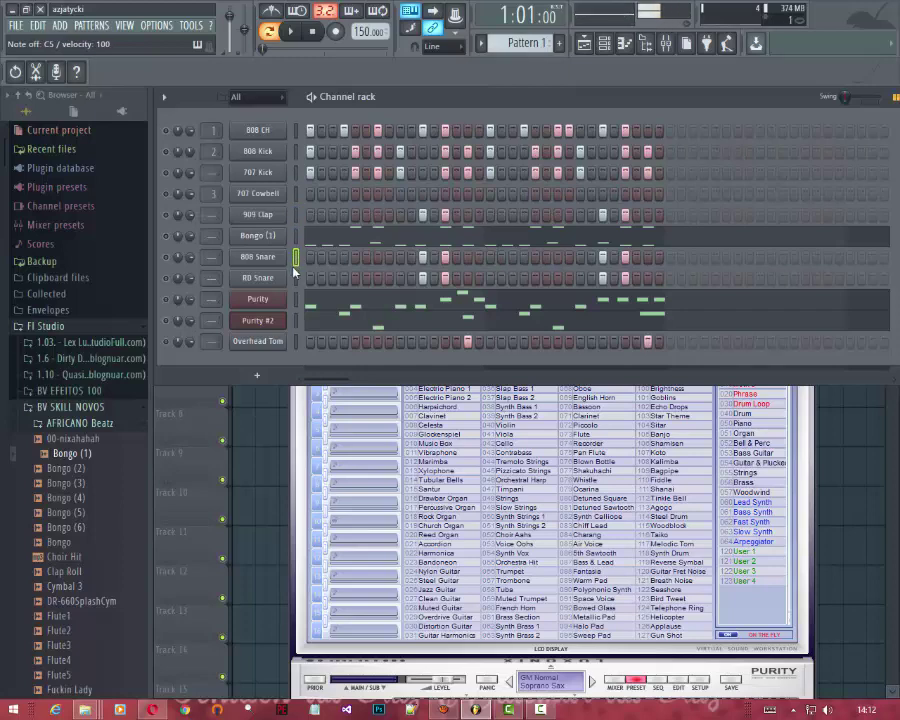
pyautogui.click(296, 279)
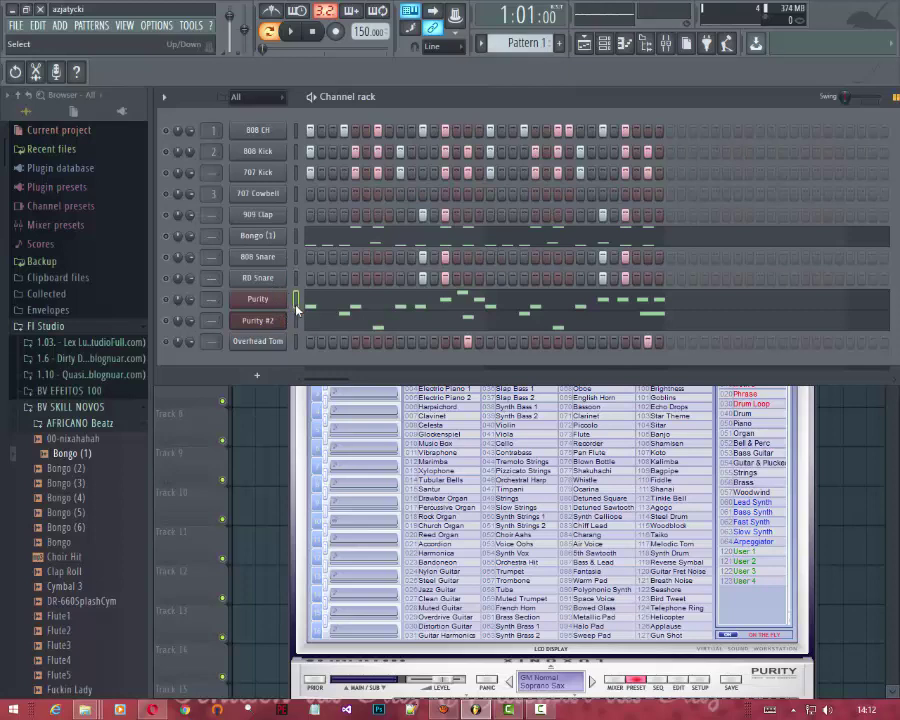
pyautogui.press('z')
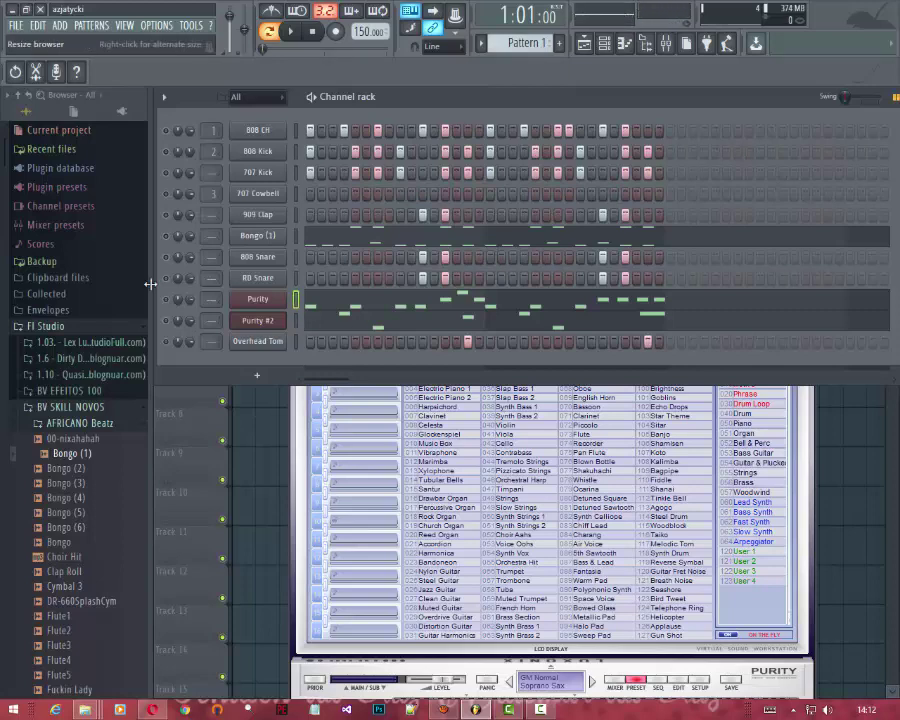
pyautogui.click(296, 320)
pyautogui.press('z')
pyautogui.press('z')
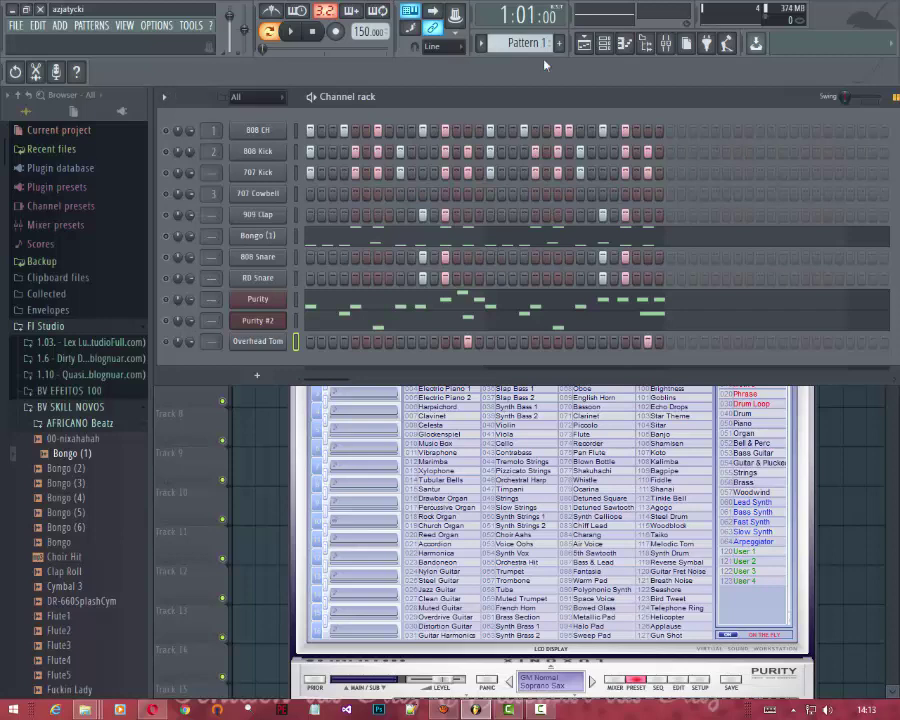
# Play the pattern and examine the Bongo (1) notes in a zoomed-in piano roll
pyautogui.click(293, 33)
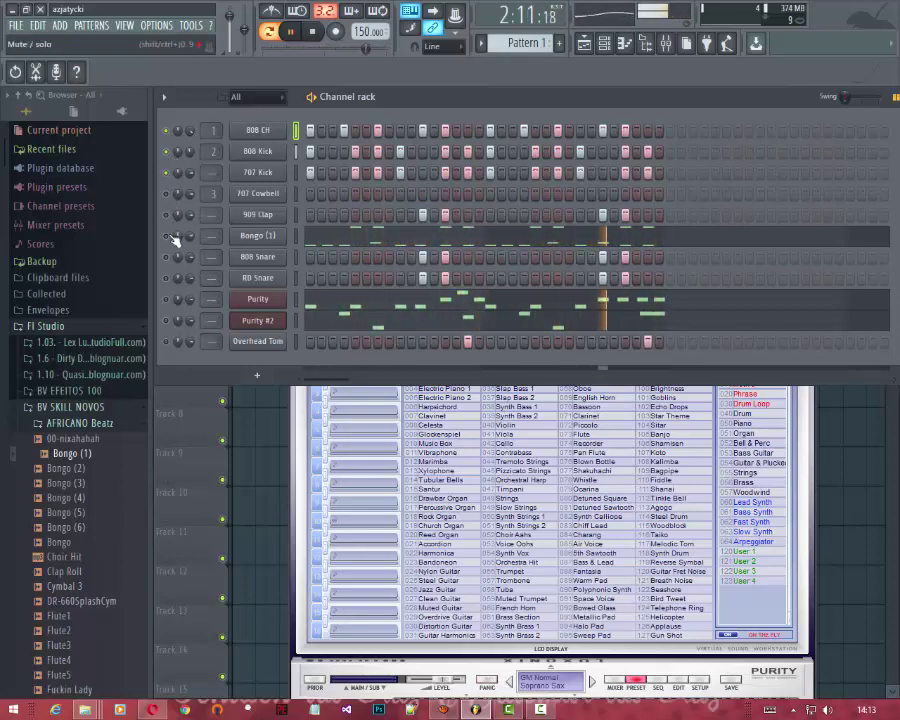
pyautogui.click(394, 238)
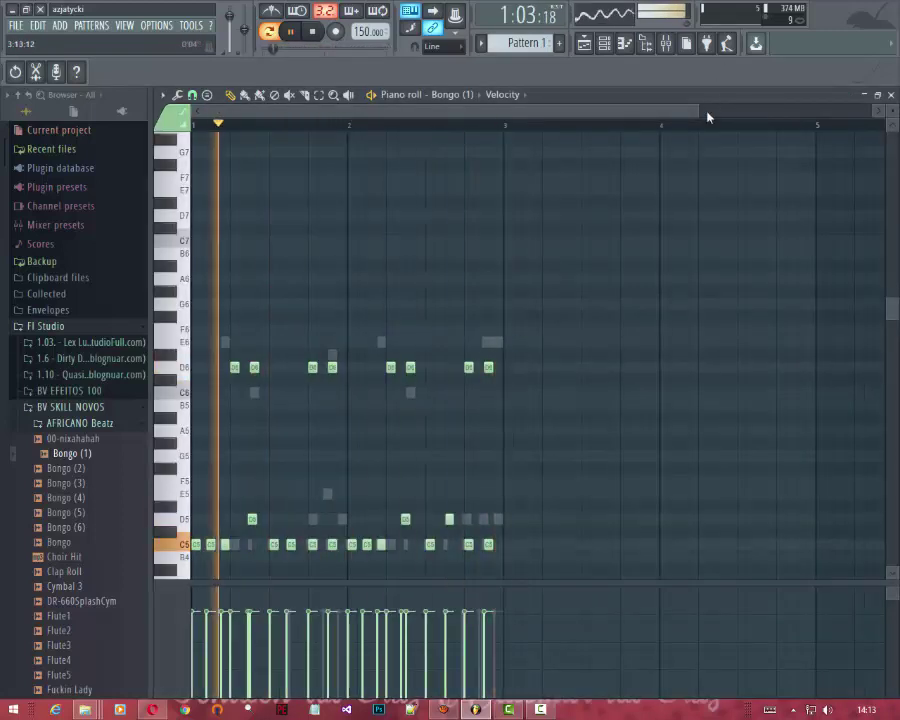
pyautogui.moveTo(707, 117); pyautogui.dragTo(440, 134)
pyautogui.press('space')
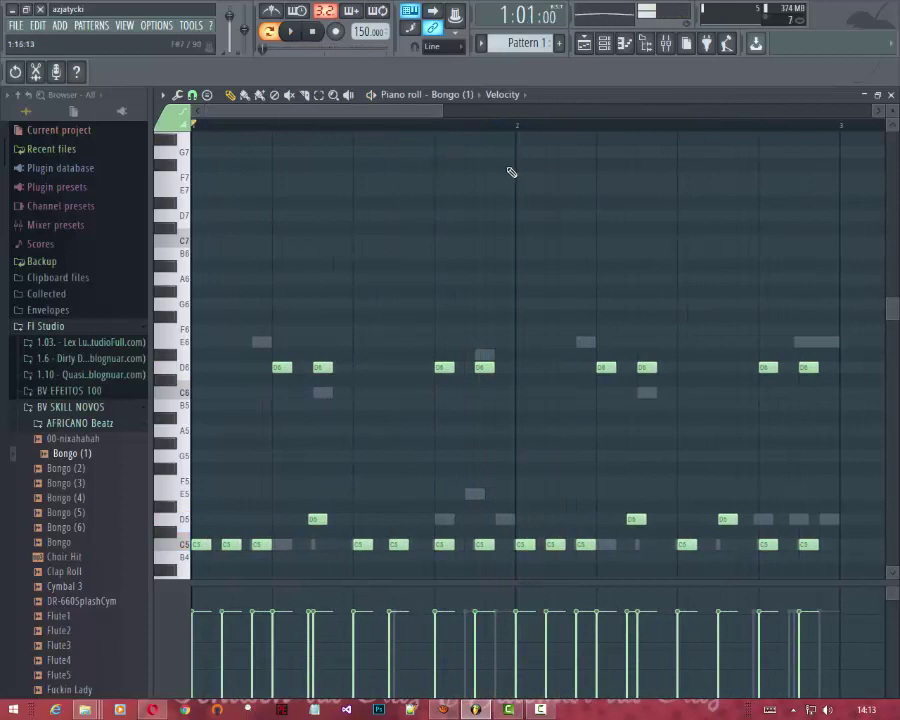
pyautogui.press('space')
pyautogui.press('space')
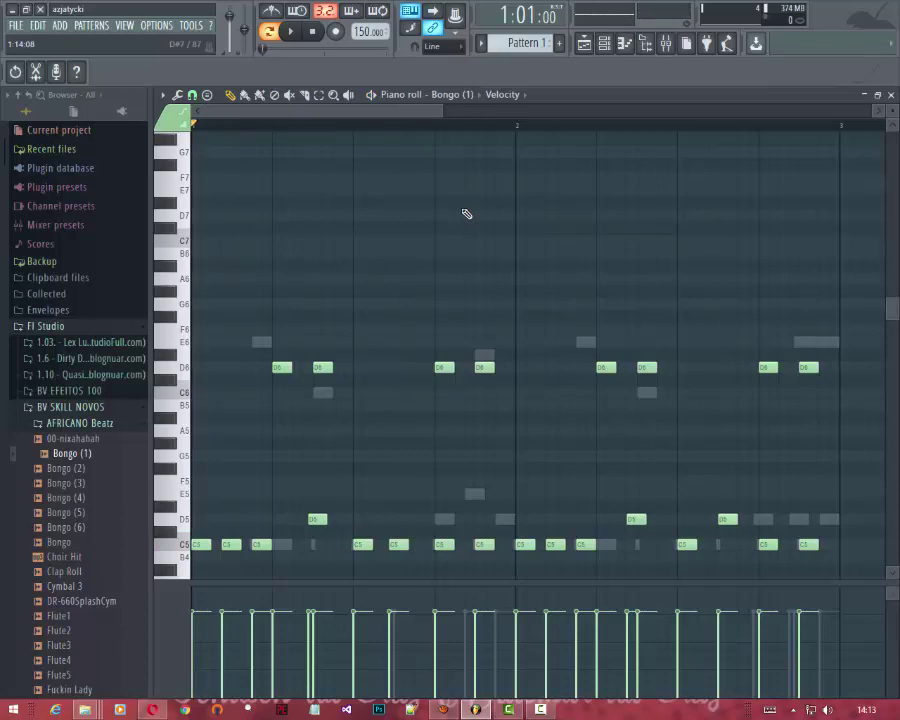
pyautogui.press('space')
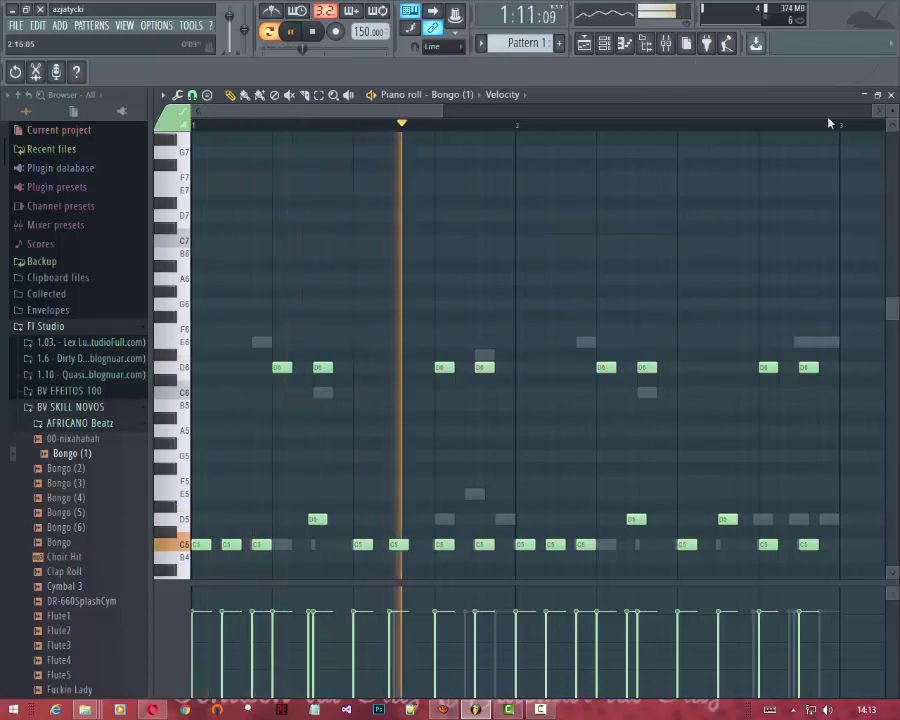
# Leave the Bongo (1) piano roll and add hits to RD Snare at steps 7 and 20 and 808 Snare at steps 4 and 23
pyautogui.click(893, 96)
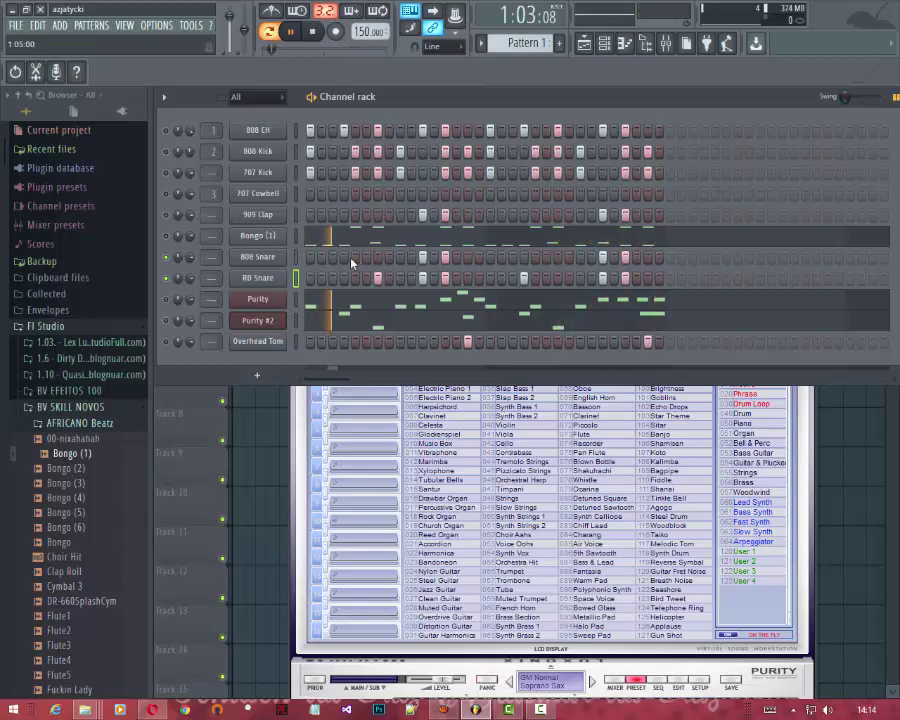
pyautogui.click(559, 257)
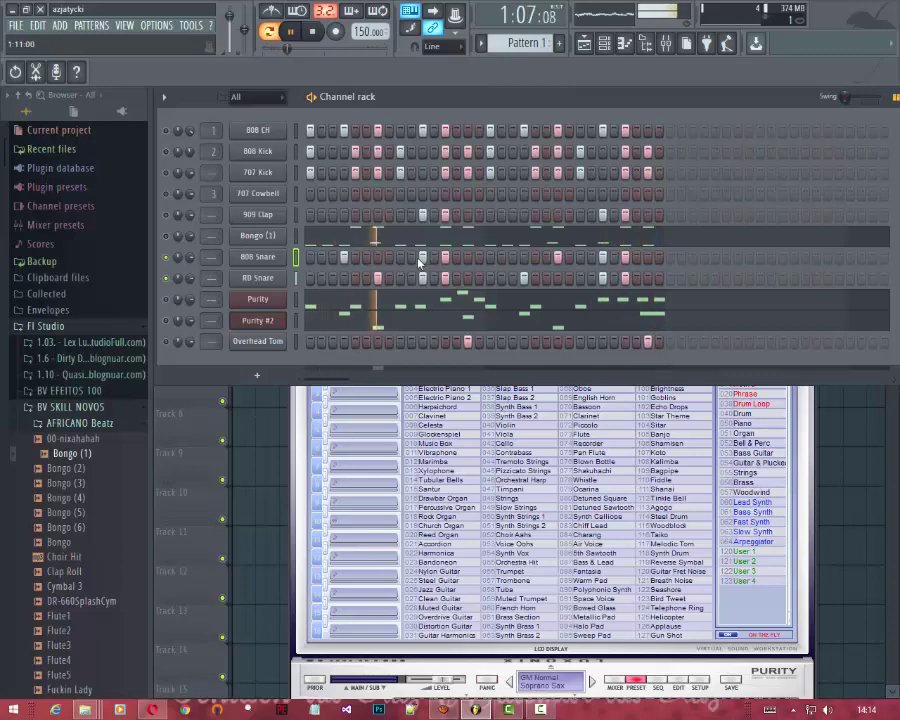
# Inspect the Purity channel's melody notes in the piano roll and its Alto Sax preset in the plugin window
pyautogui.click(355, 304)
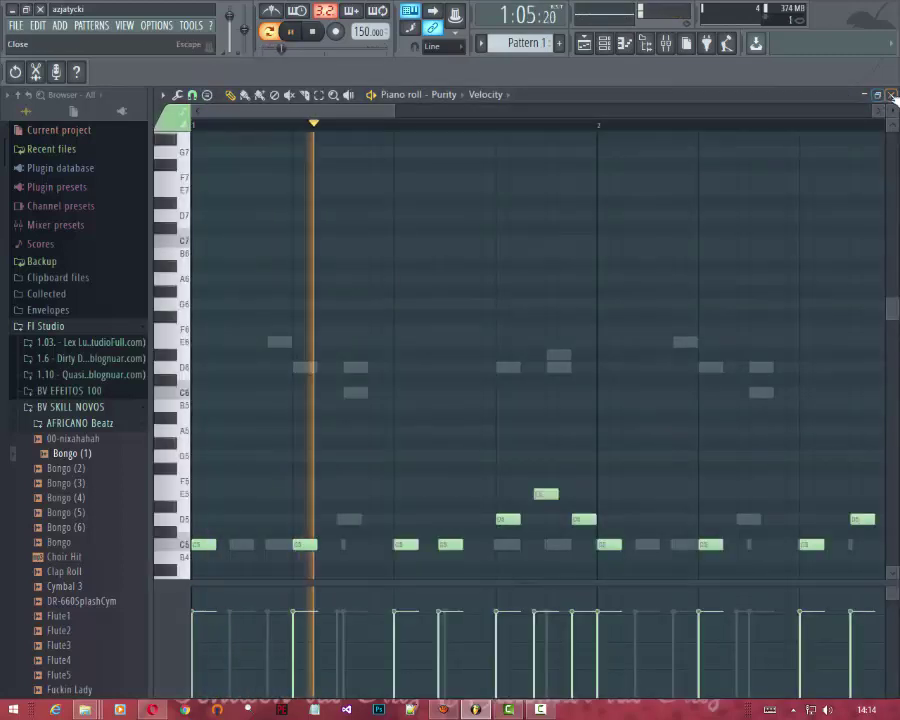
pyautogui.press('space')
pyautogui.press('F7')
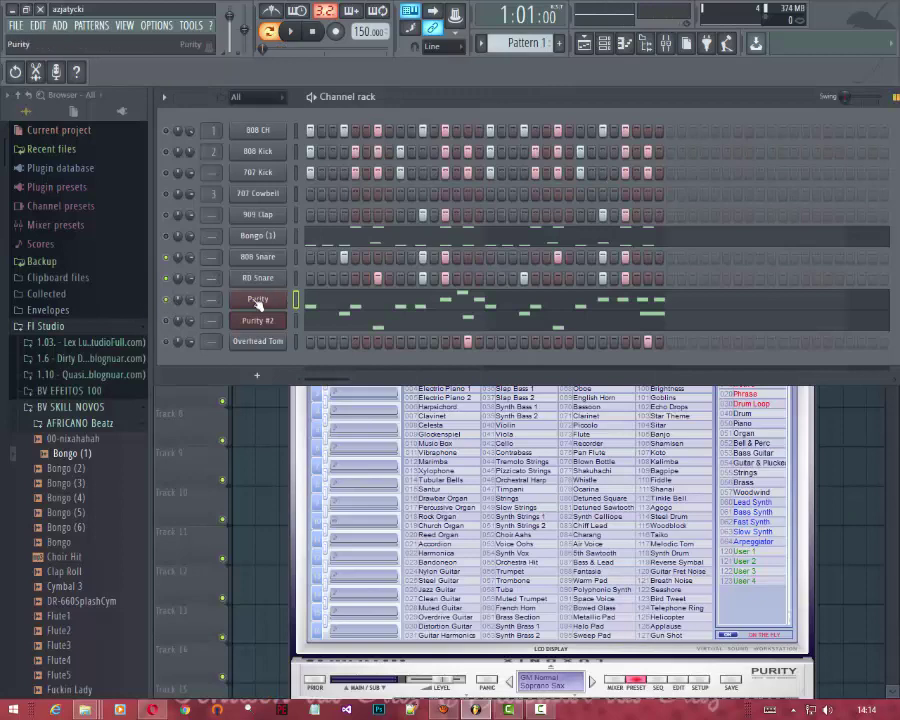
pyautogui.click(257, 300)
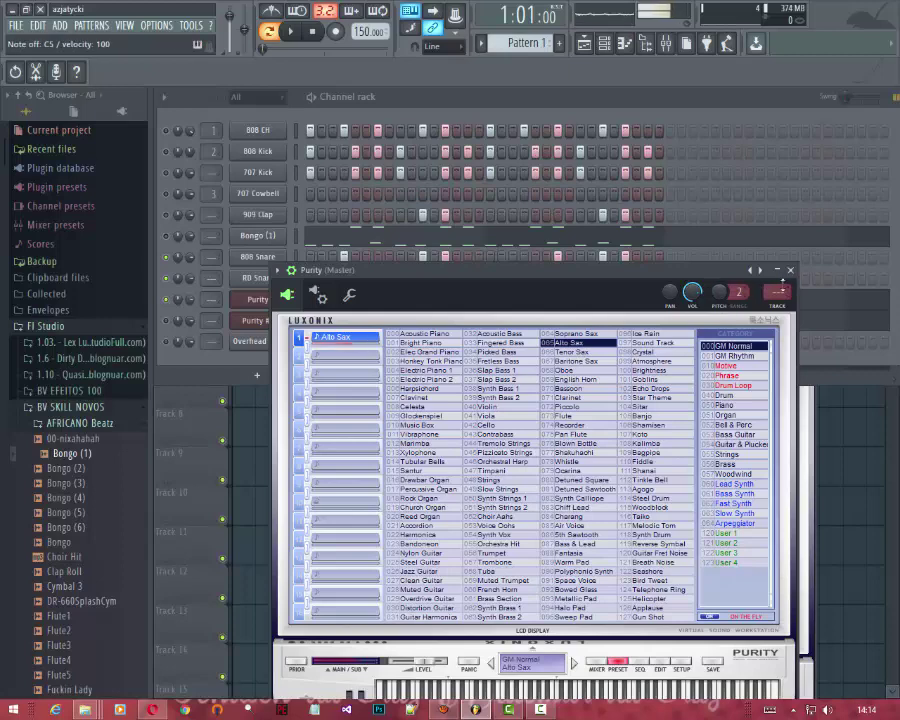
pyautogui.click(790, 271)
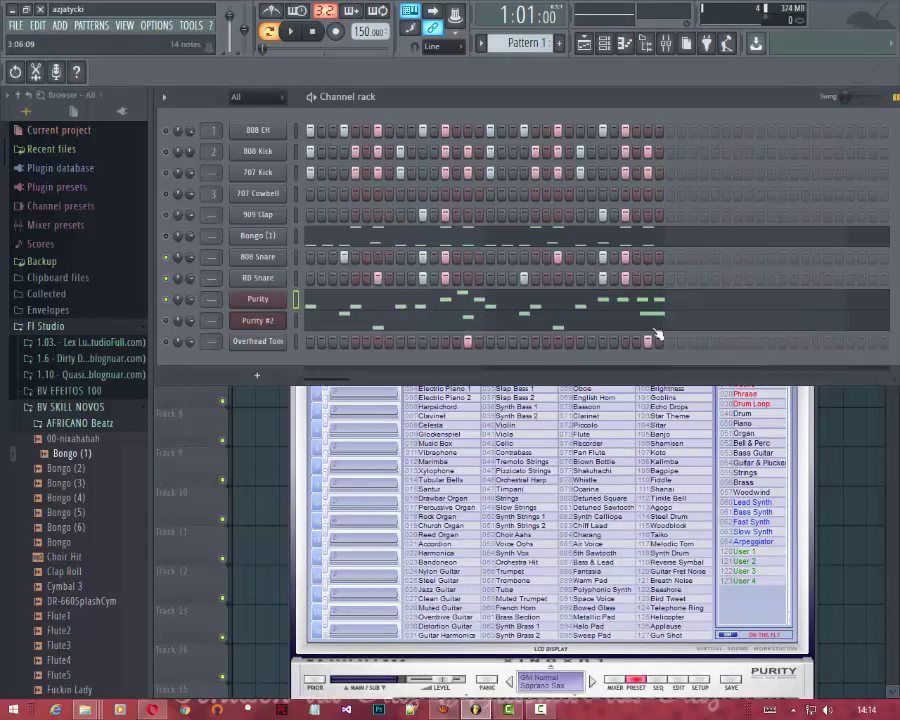
# Unmute the remaining channels, including Bongo (1) and 909 Clap, during playback and raise the Purity #2 channel volume
pyautogui.press('space')
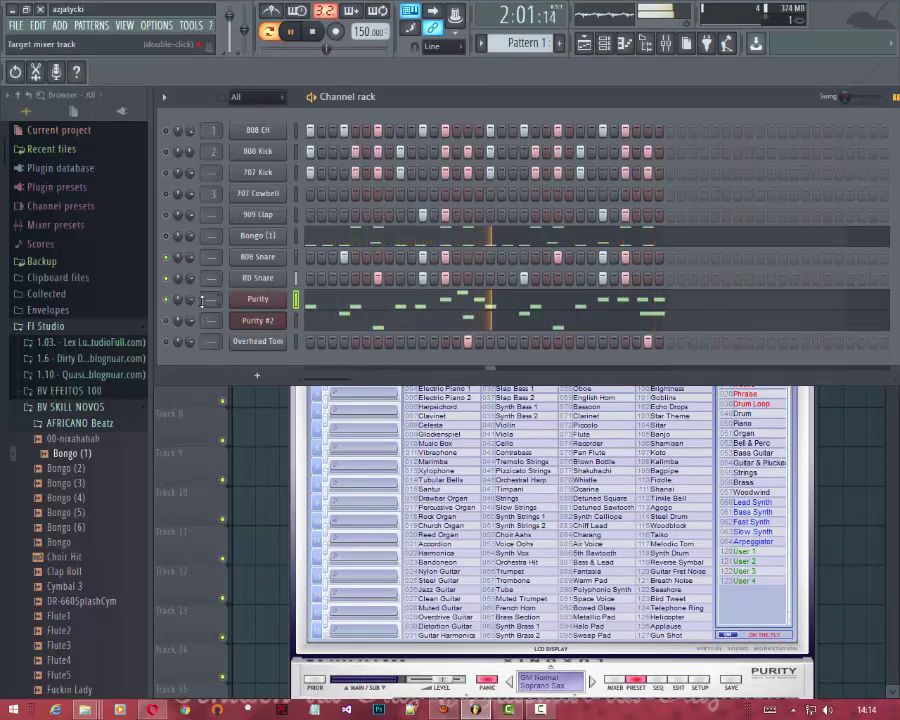
pyautogui.press('space')
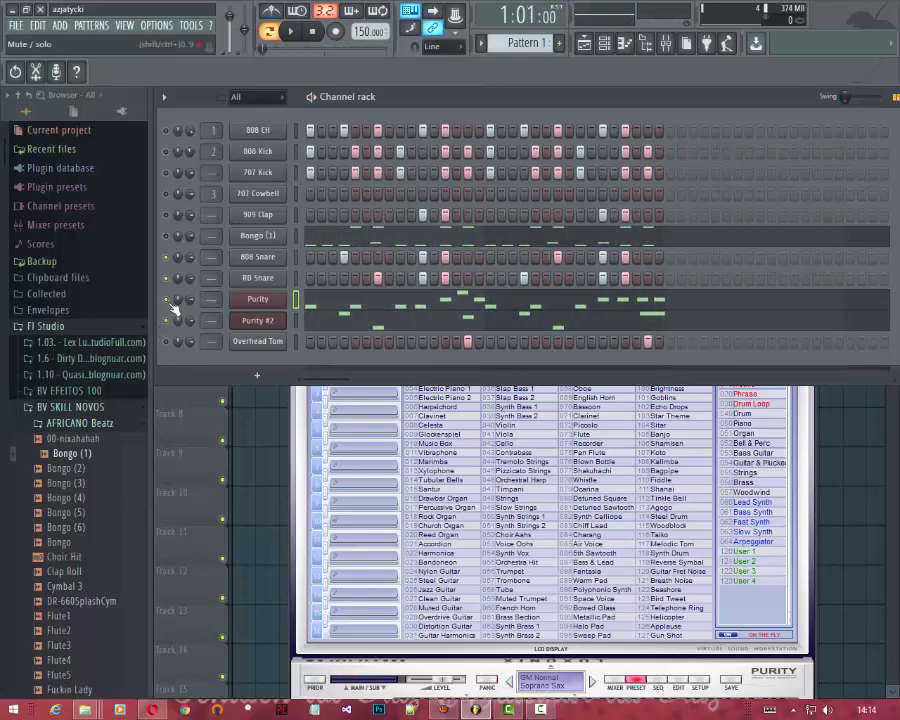
pyautogui.press('space')
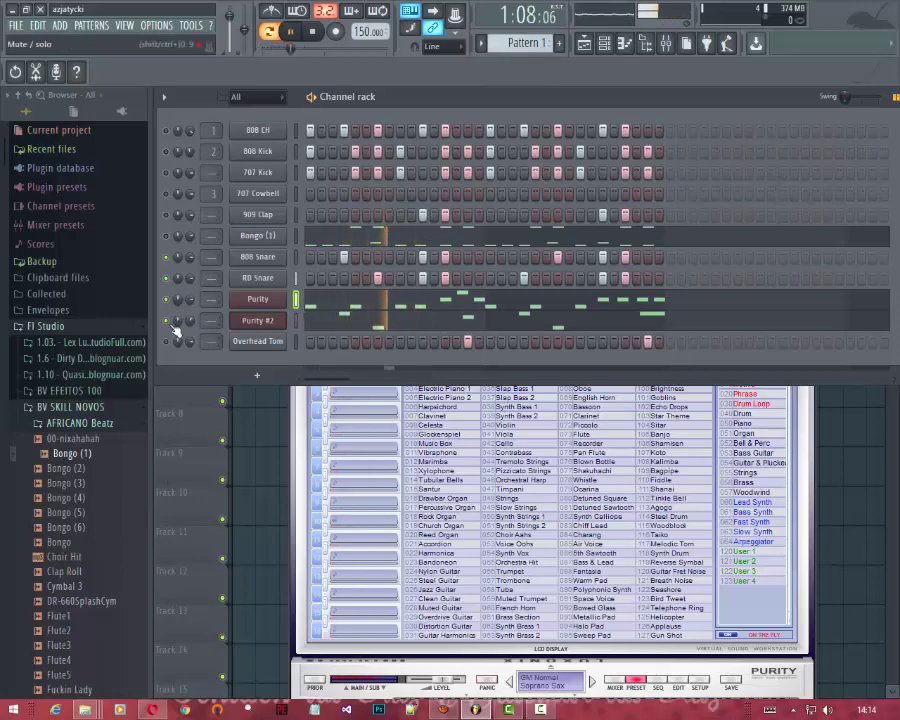
pyautogui.click(167, 236)
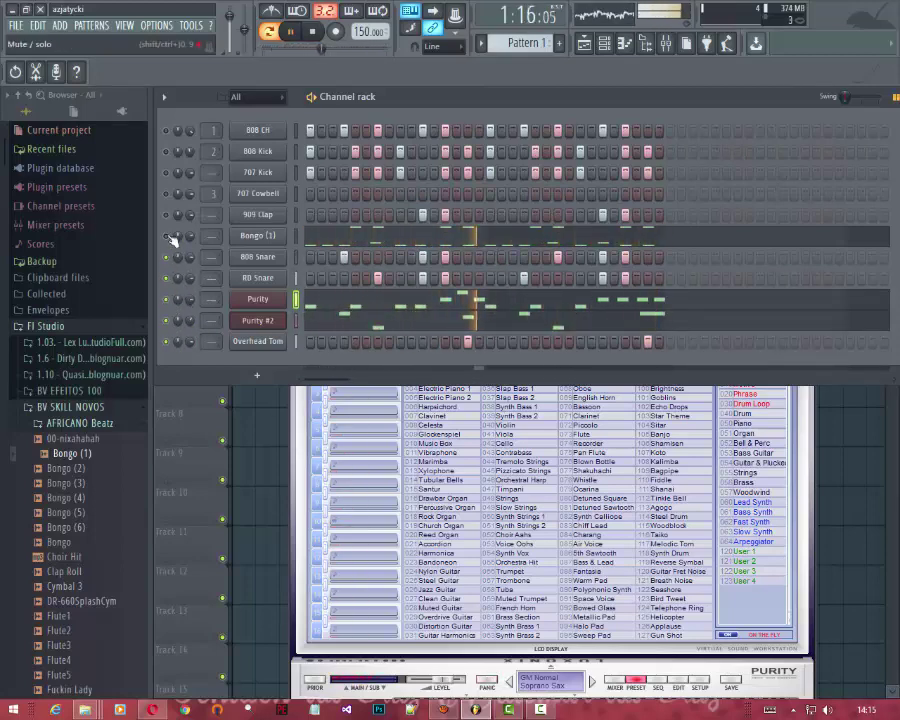
pyautogui.click(167, 214)
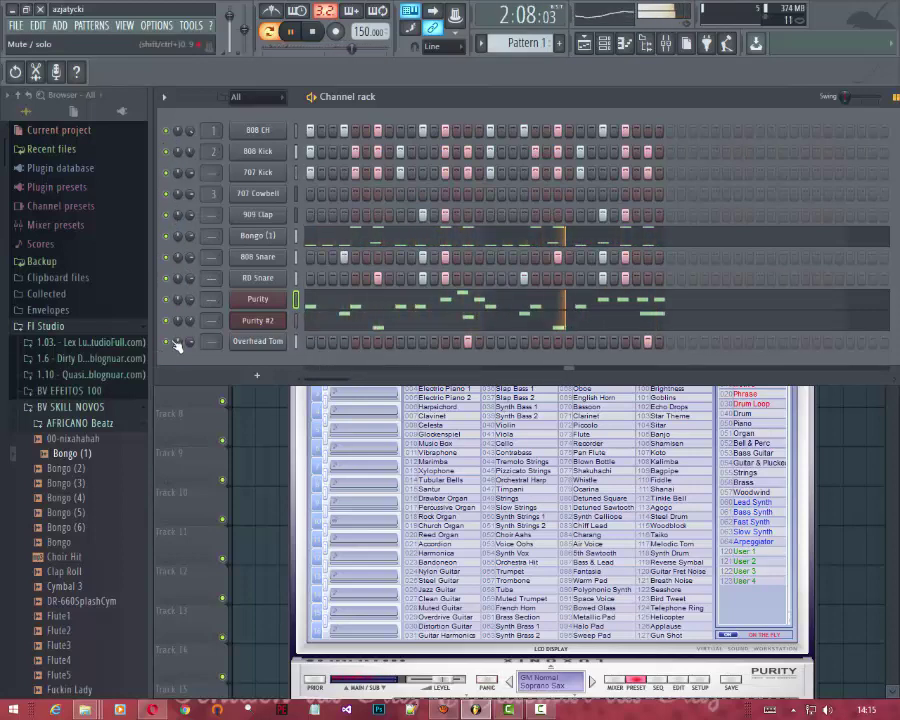
pyautogui.moveTo(190, 320)
pyautogui.mouseDown()
pyautogui.moveTo(190, 350)
pyautogui.moveTo(190, 305)
pyautogui.mouseUp()
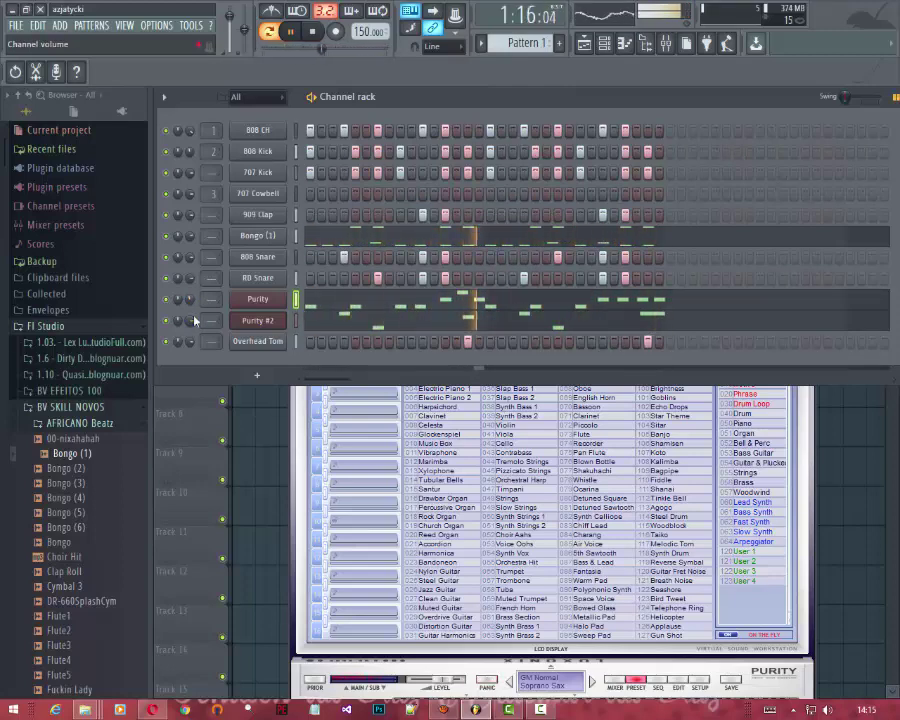
pyautogui.press('space')
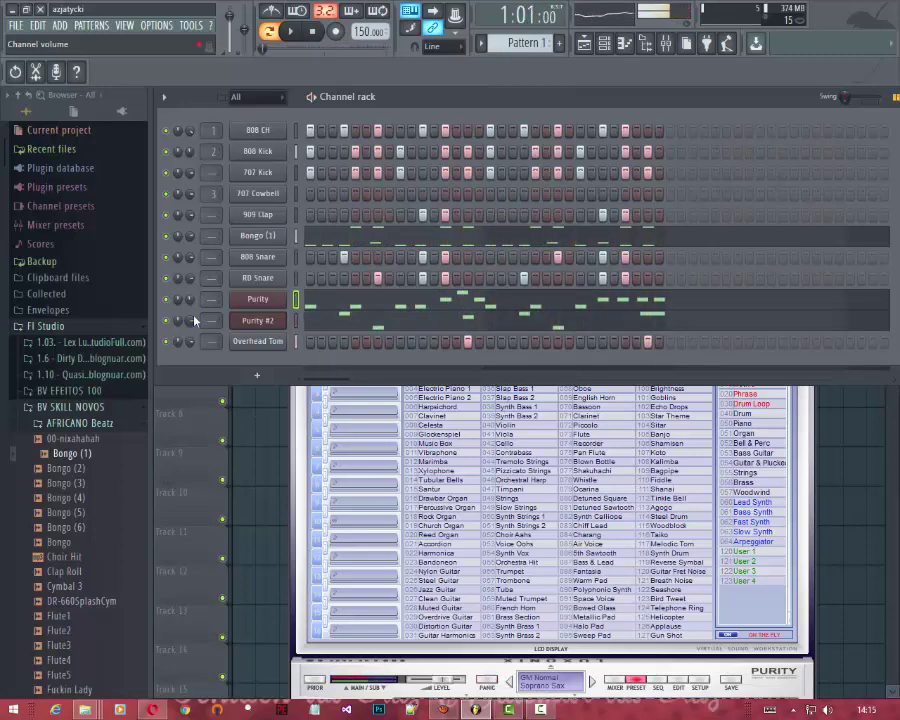